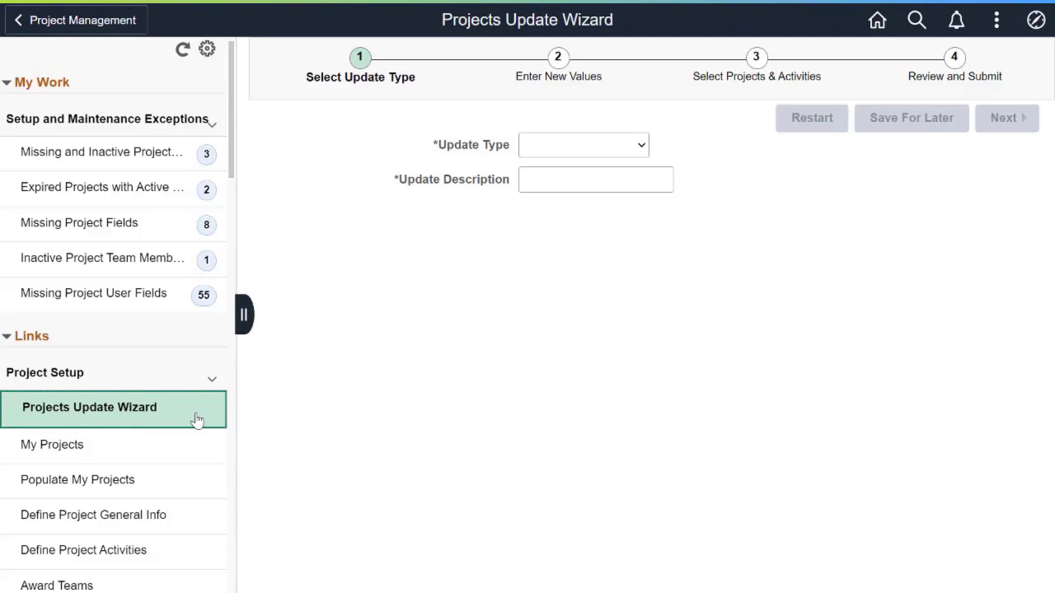
Expand the Update Type list on the wizard's Select Update Type step.
left_click(641, 151)
Start a Project Team update described as 'New employees' and advance to entering new values.
left_click(619, 239)
left_click(584, 179)
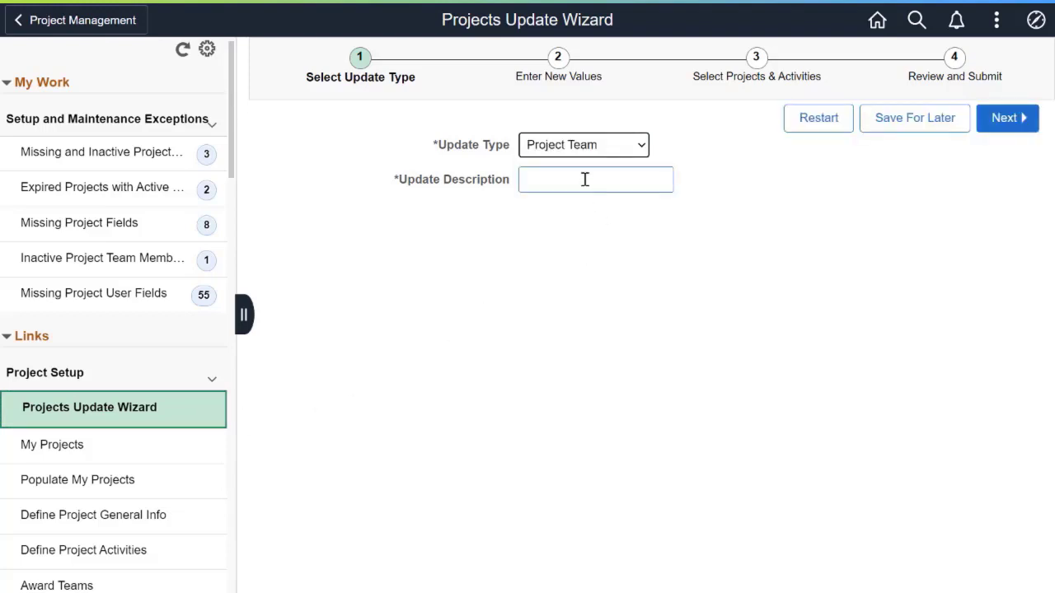
type("New emplo")
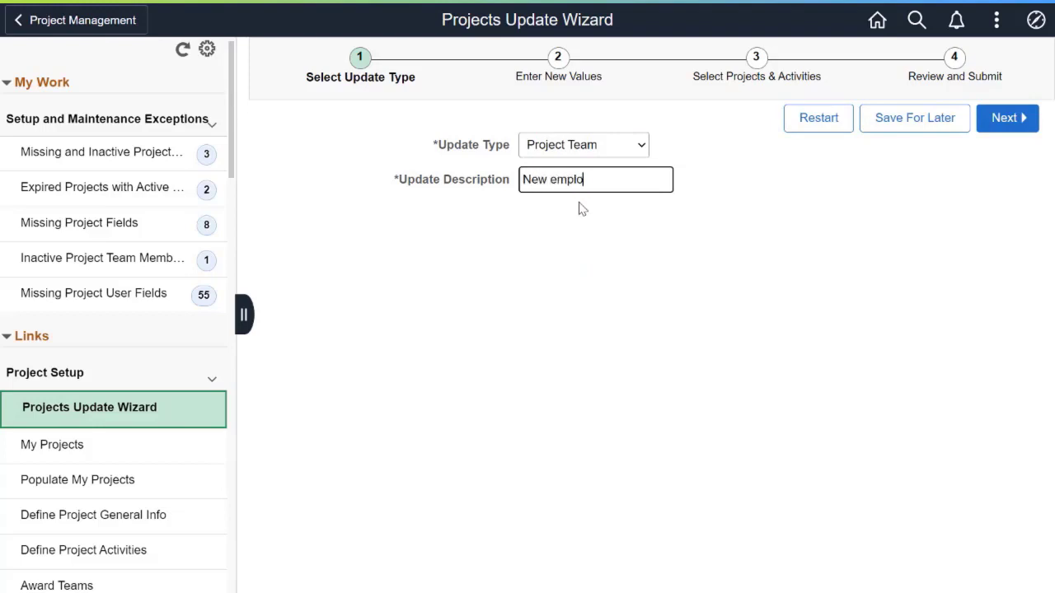
type("yees")
left_click(1005, 117)
Add the first new team member with the DOC WRITER (Document Writer) role.
left_click(447, 273)
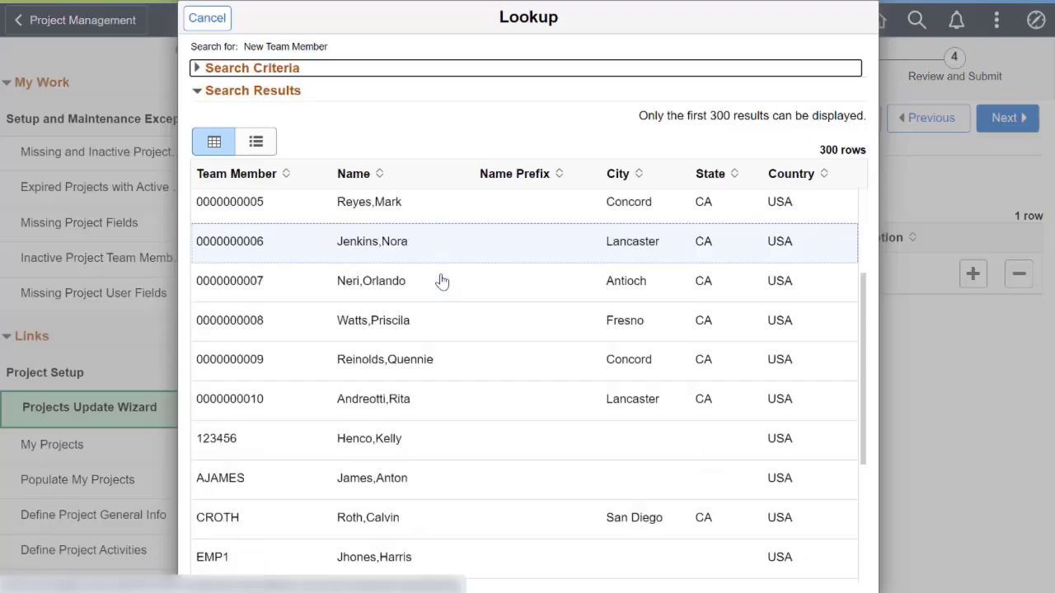
left_click(392, 481)
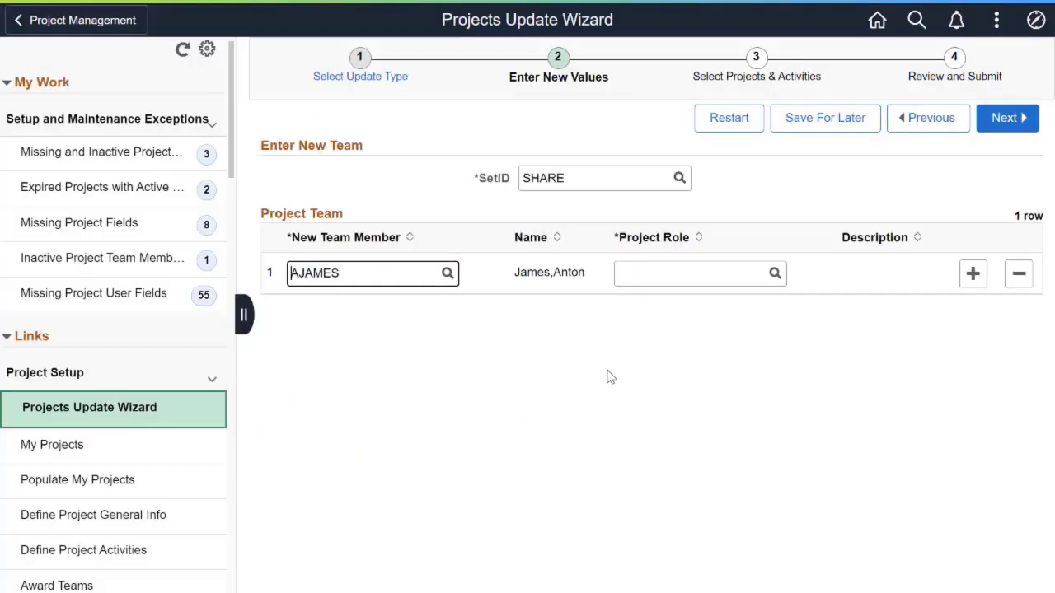
left_click(775, 273)
left_click(749, 534)
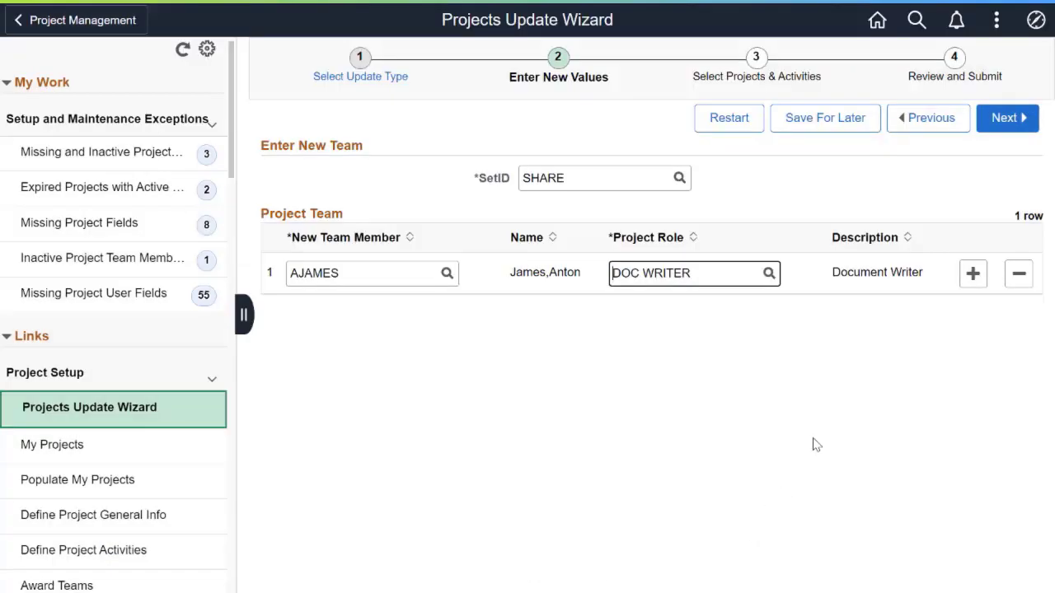
Add a second team member as FUNC ANALYST (Functional Analyst) and continue to project selection.
left_click(972, 280)
left_click(447, 313)
scroll(404, 495, "down", 3)
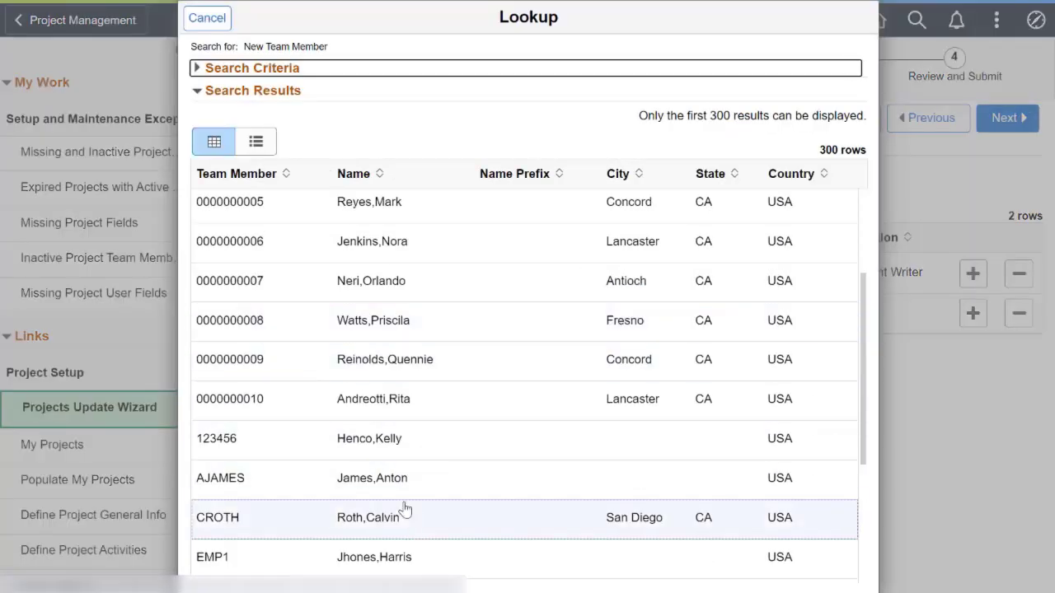
left_click(395, 512)
left_click(768, 312)
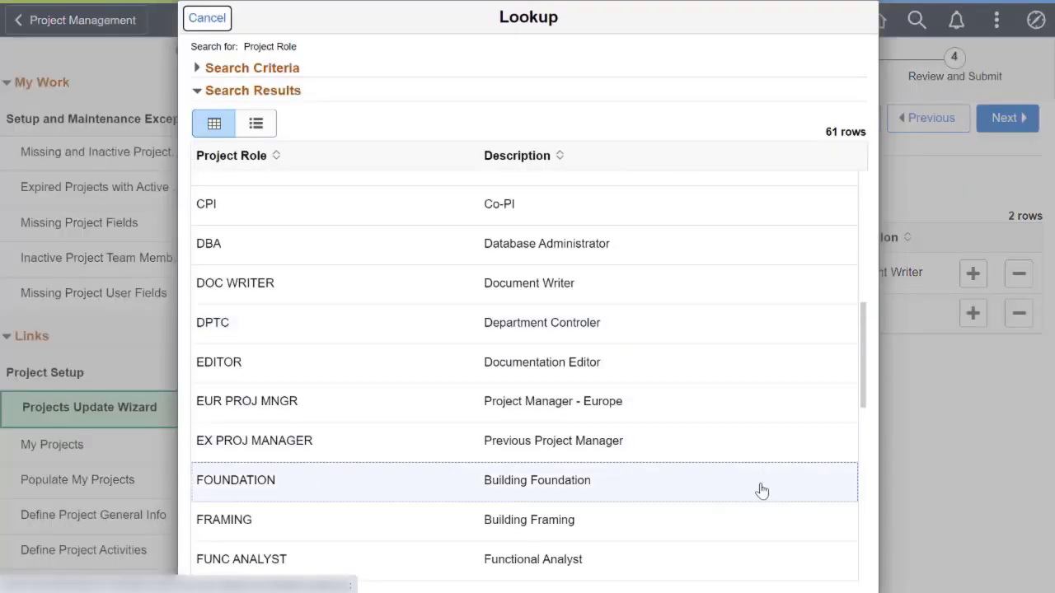
left_click(758, 562)
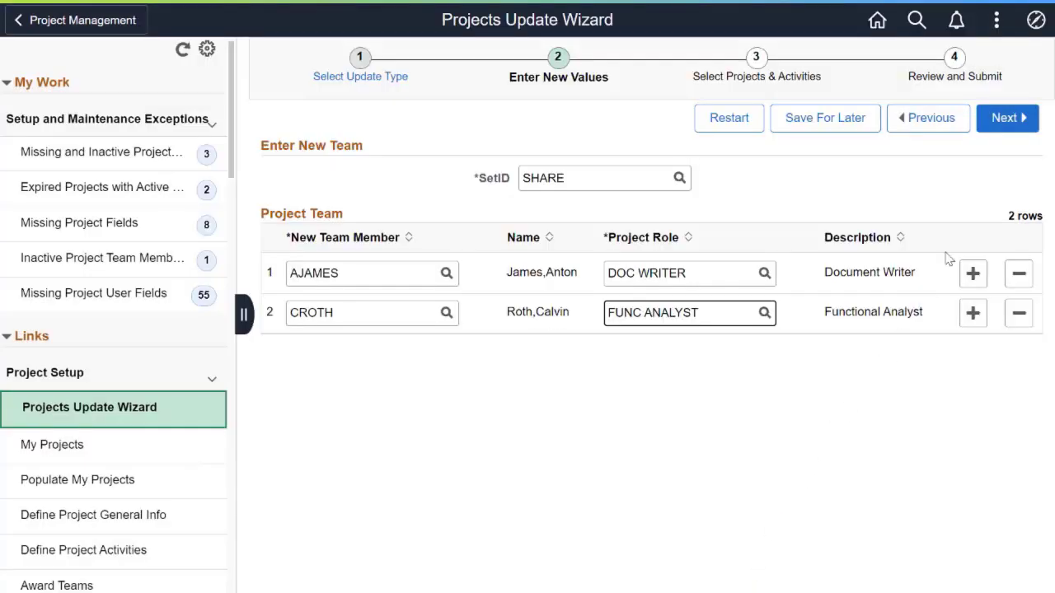
left_click(993, 130)
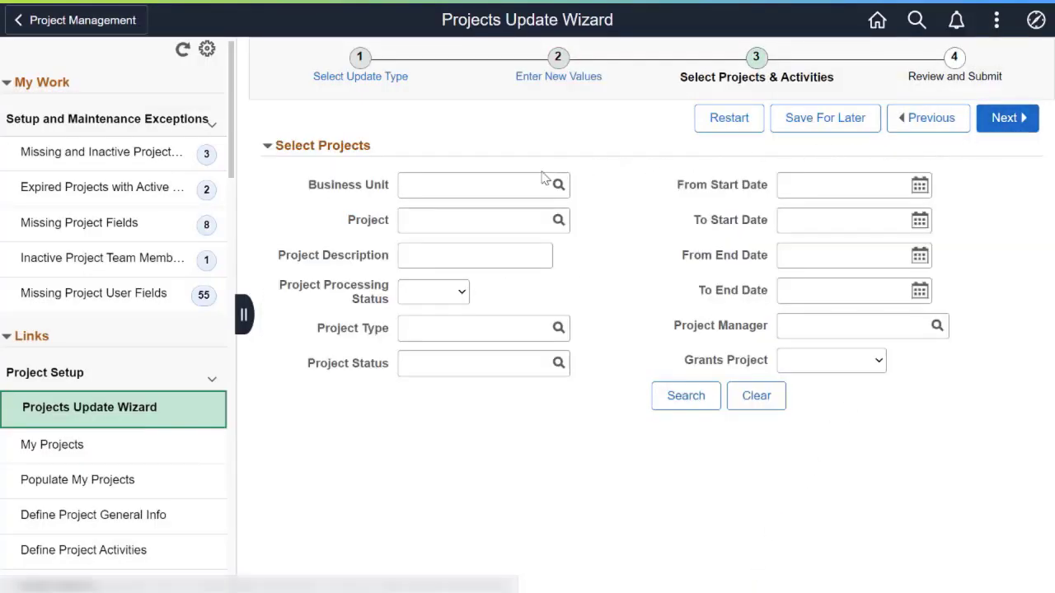
Find CAPTL Capital Projects in business unit US001, select all three, and go to review.
left_click(512, 178)
type("US001")
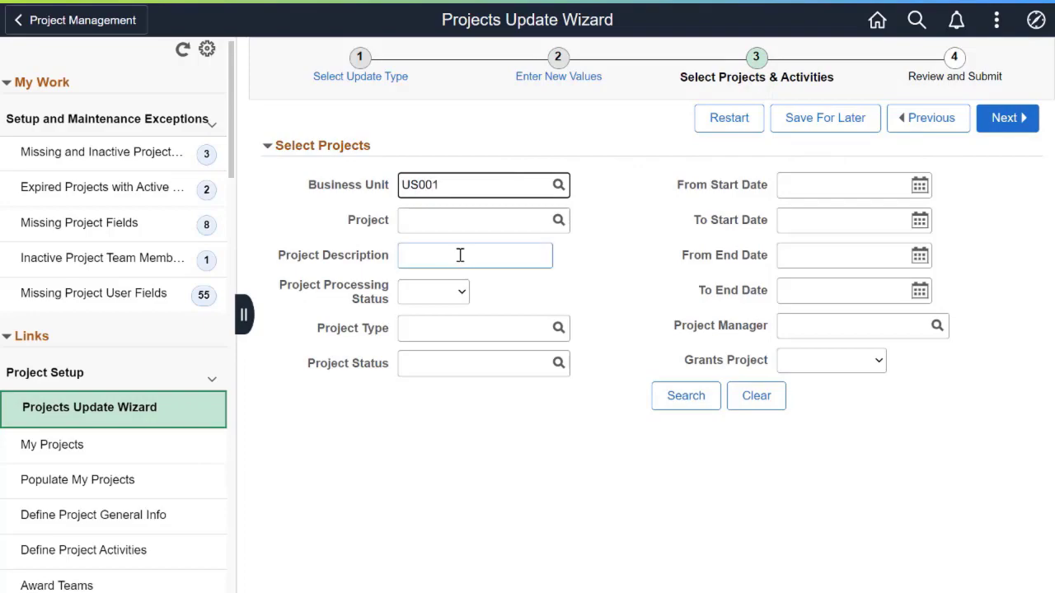
left_click(557, 329)
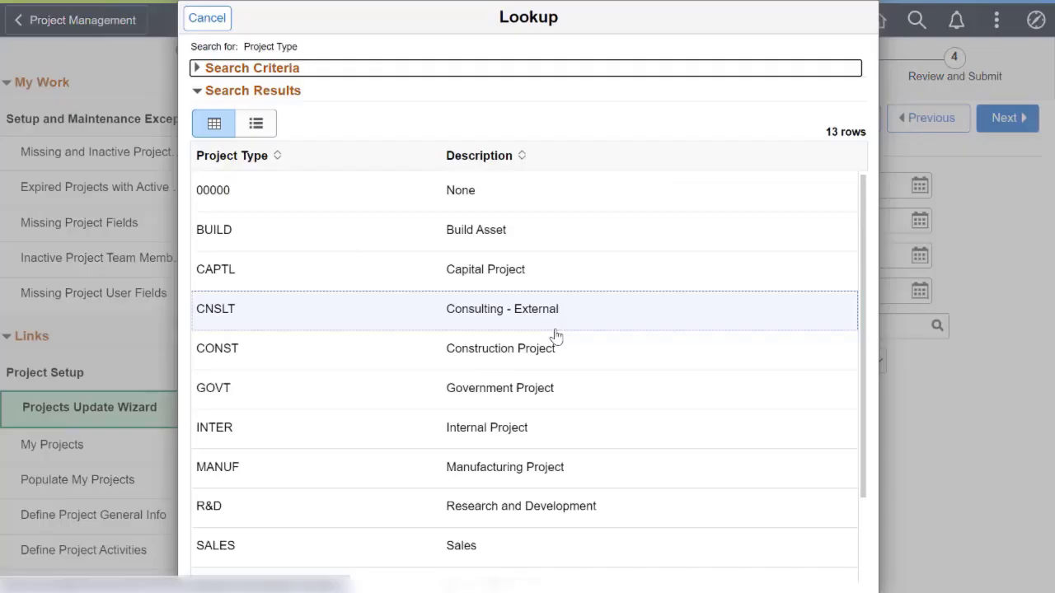
left_click(228, 278)
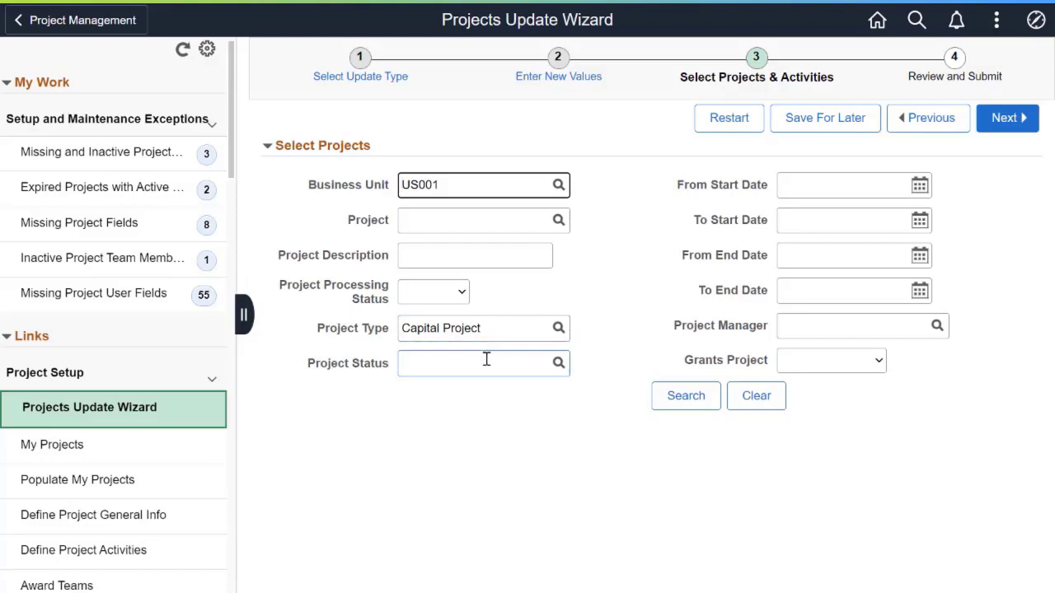
left_click(664, 396)
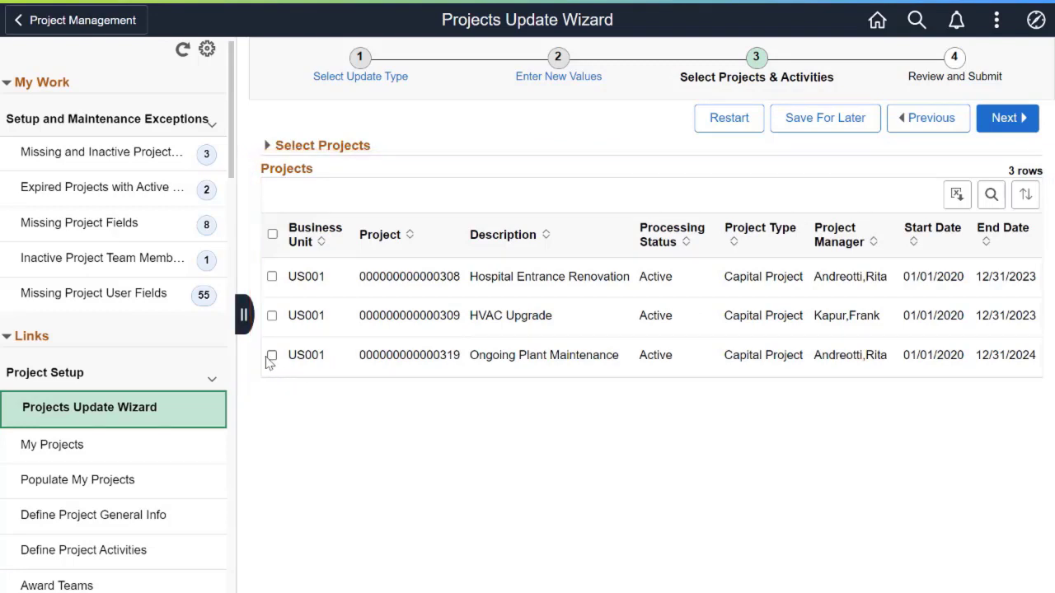
left_click(273, 235)
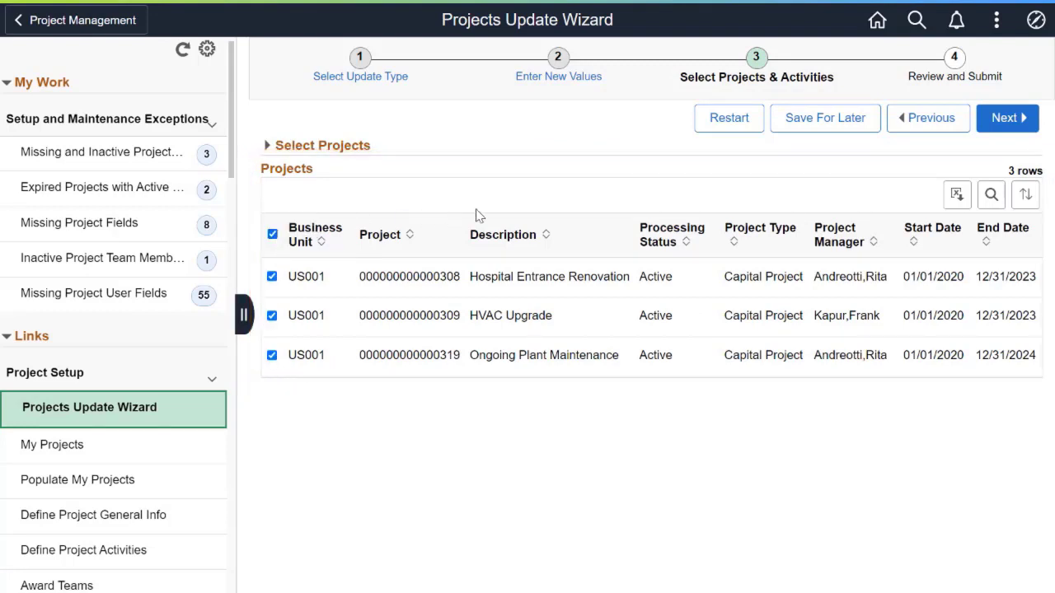
left_click(1004, 125)
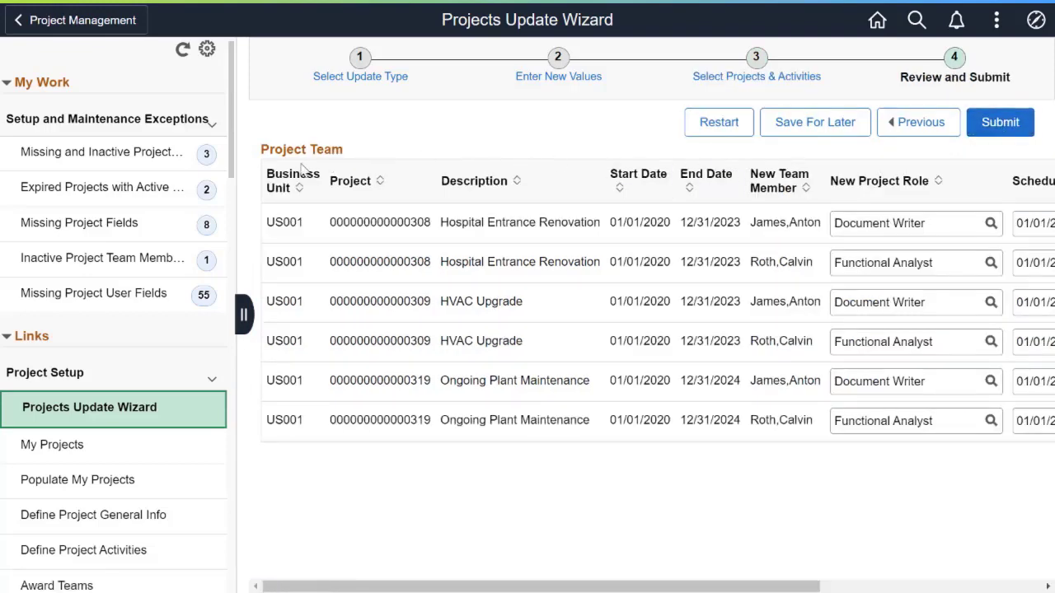
Collapse the navigation panel to review the Project Team grid, then submit the update.
left_click(240, 315)
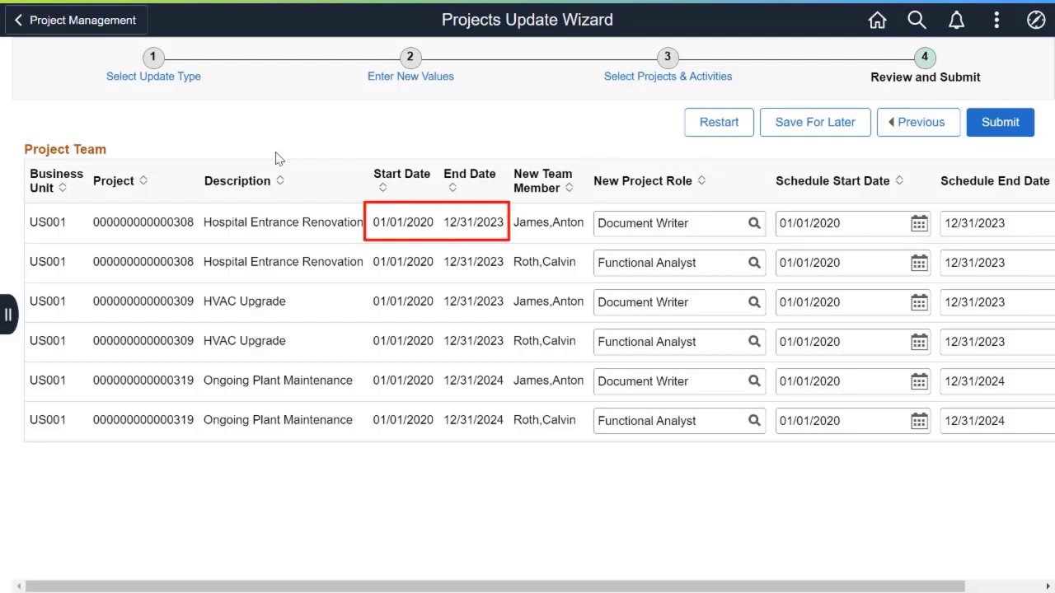
left_click(999, 125)
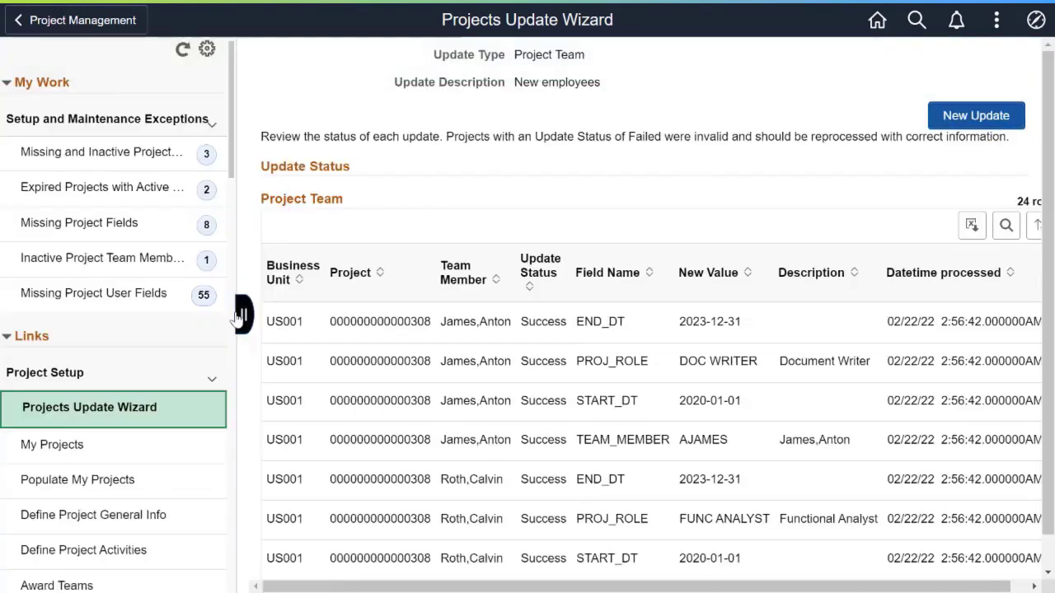
Collapse the navigation panel to view the 24 Success field changes.
left_click(236, 312)
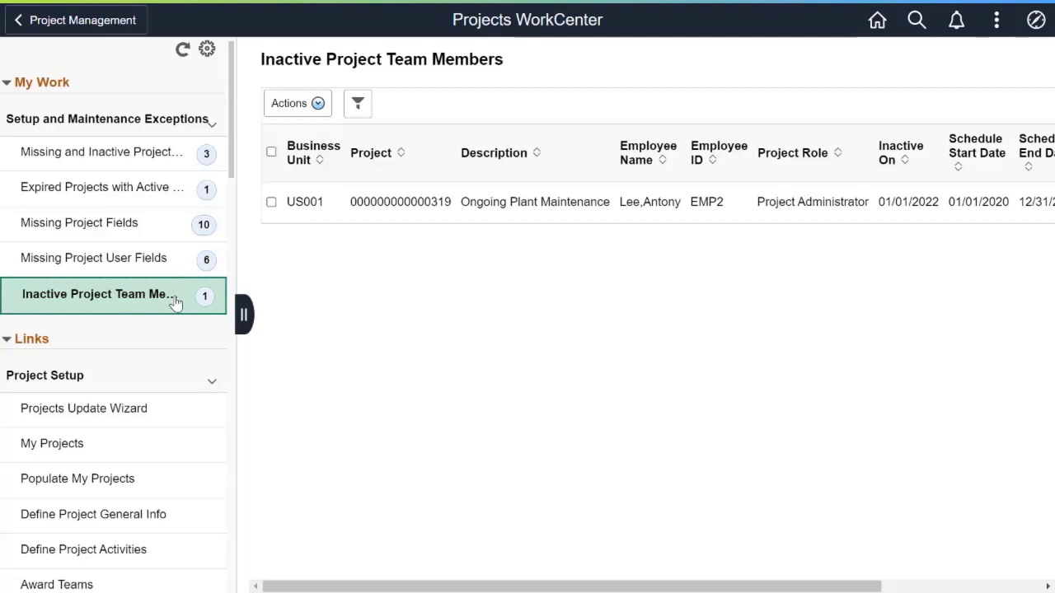
Select the inactive Project Administrator on Ongoing Plant Maintenance and show its actions.
left_click(272, 203)
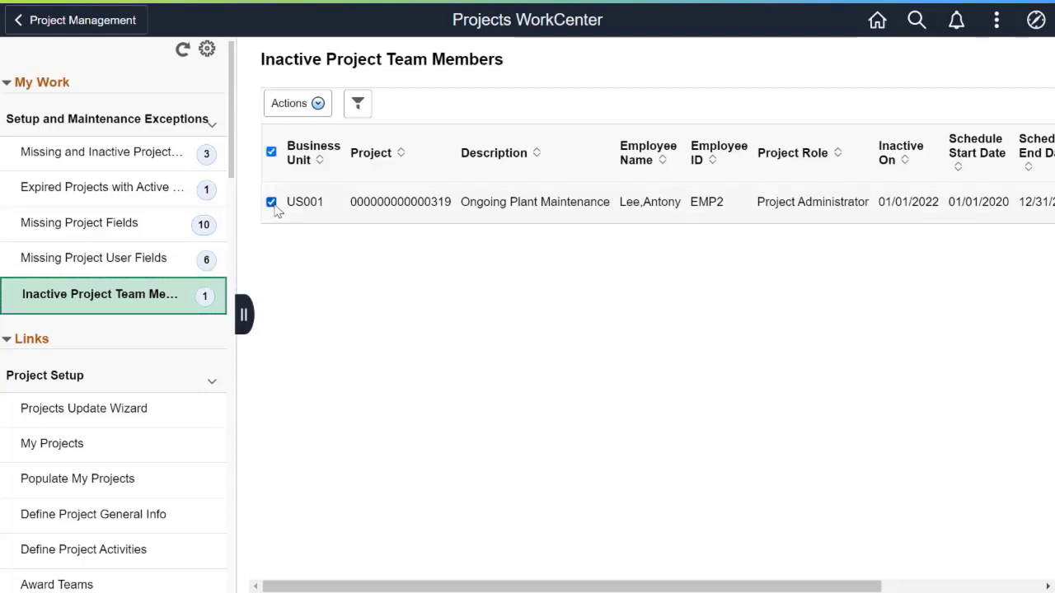
left_click(313, 107)
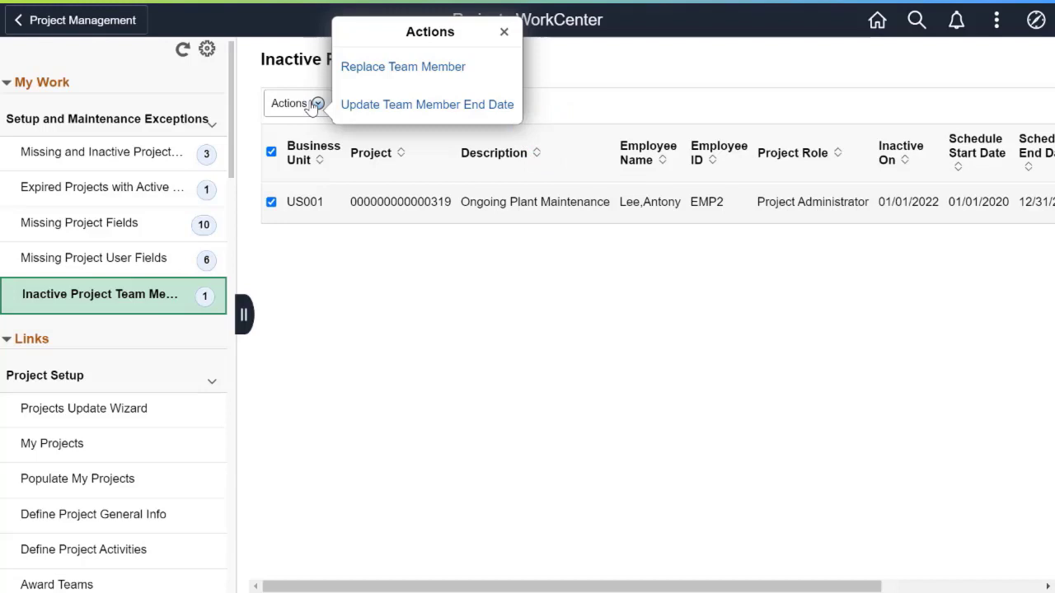
Replace the inactive Project Administrator with the first listed employee and confirm.
left_click(380, 70)
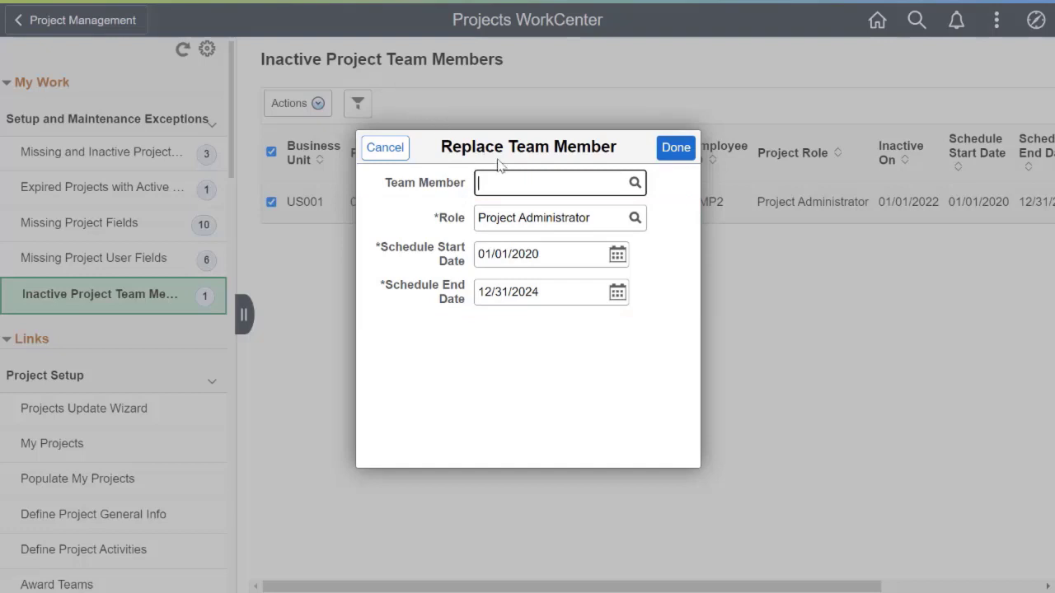
left_click(634, 182)
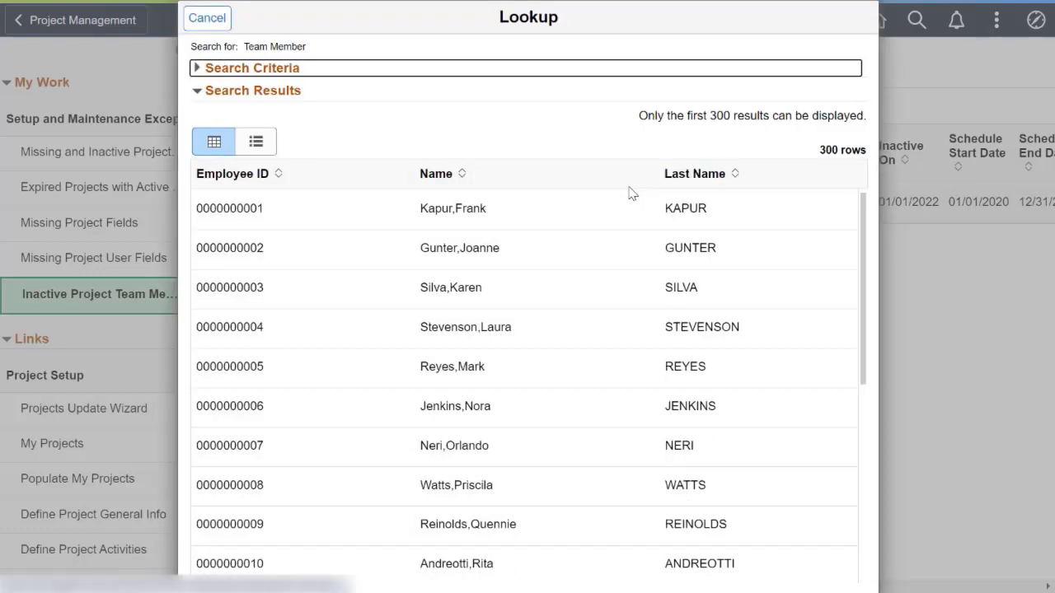
left_click(258, 215)
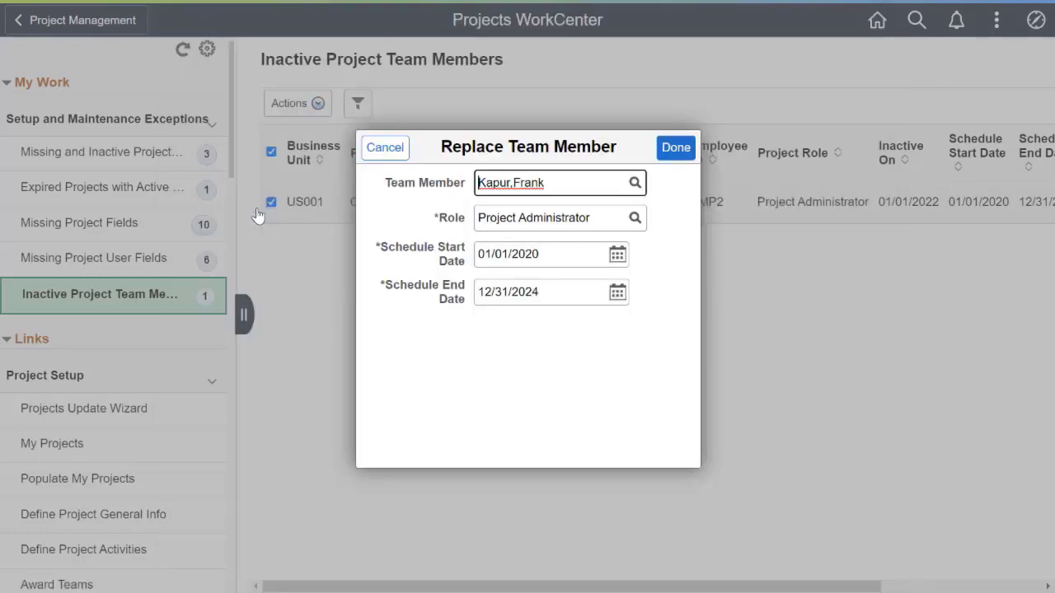
left_click(674, 149)
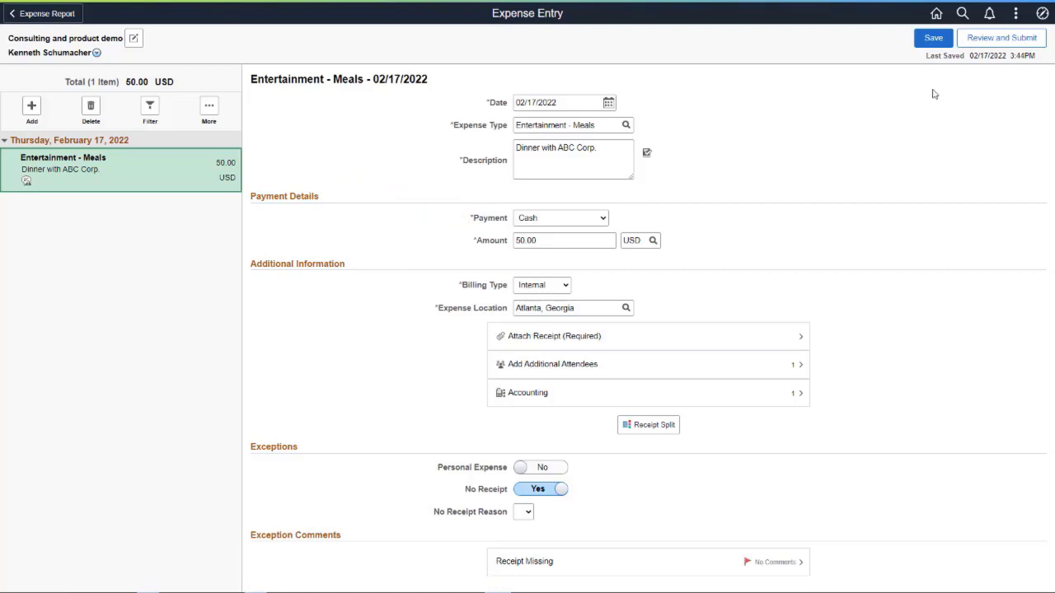
Save the 50.00 USD cash Entertainment - Meals expense line.
left_click(936, 43)
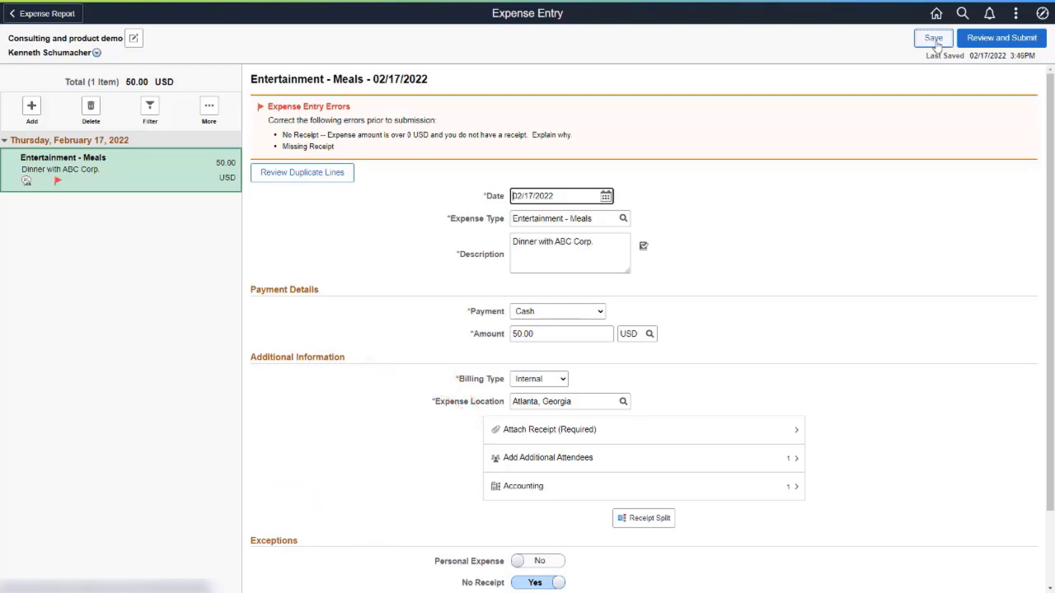
Explain the missing meal receipt with 'Receipt was destroyed when printed'.
scroll(968, 370, "down", 2)
left_click(726, 572)
type("Receipt")
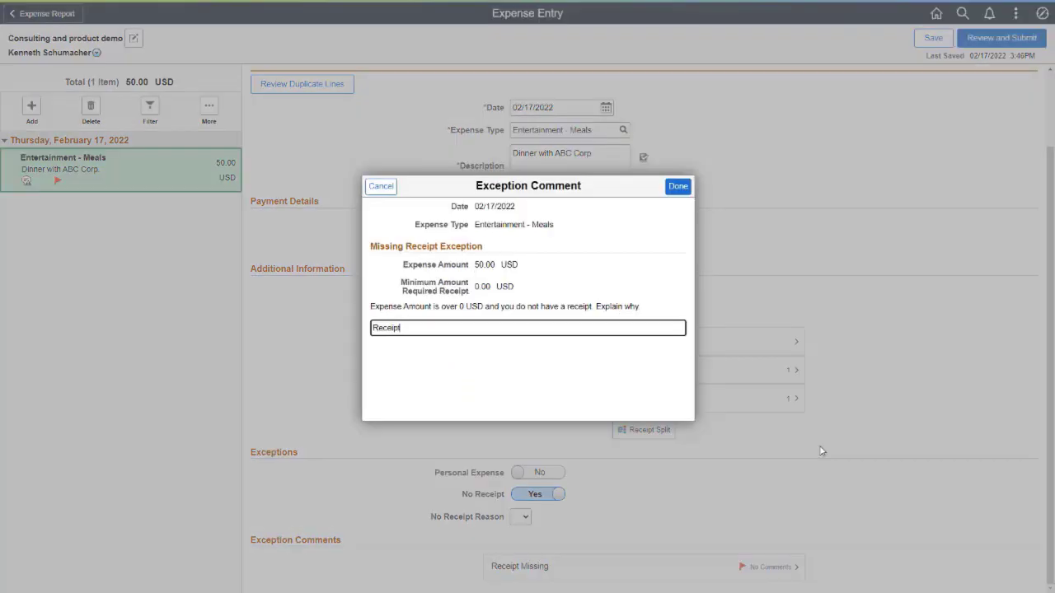
type(" was destroyed when printed")
left_click(678, 186)
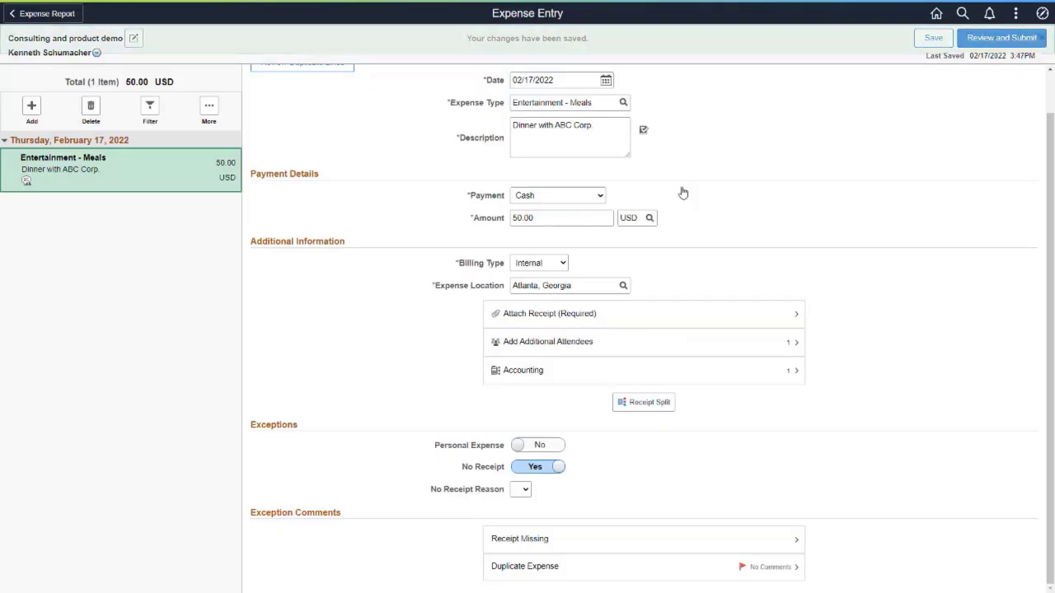
left_click_drag(1049, 150, 1050, 110)
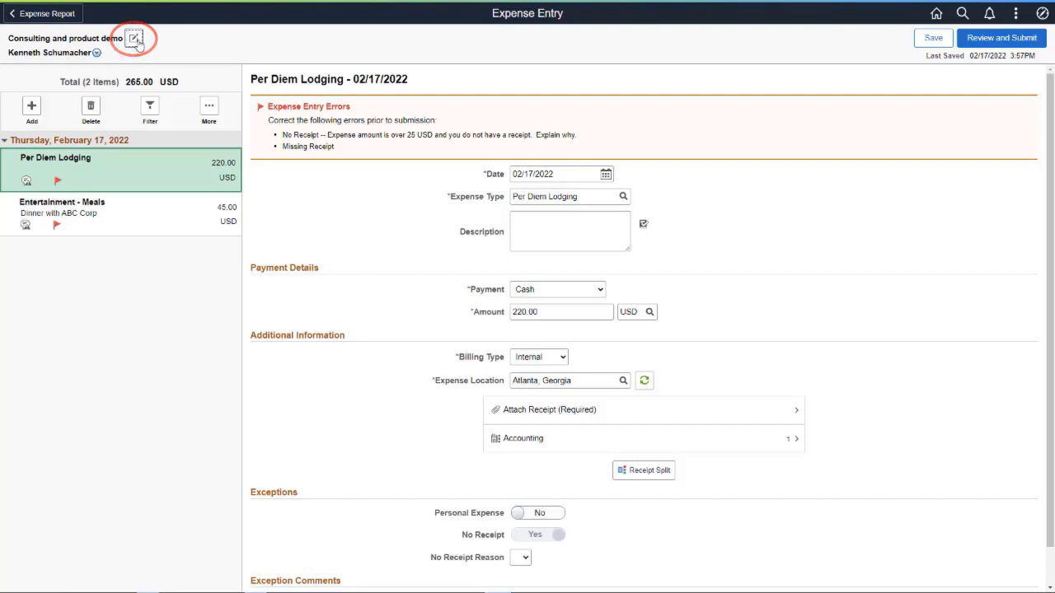
Set the report's Header Attachment to Yes and return to its Expense Entry lines.
left_click(134, 39)
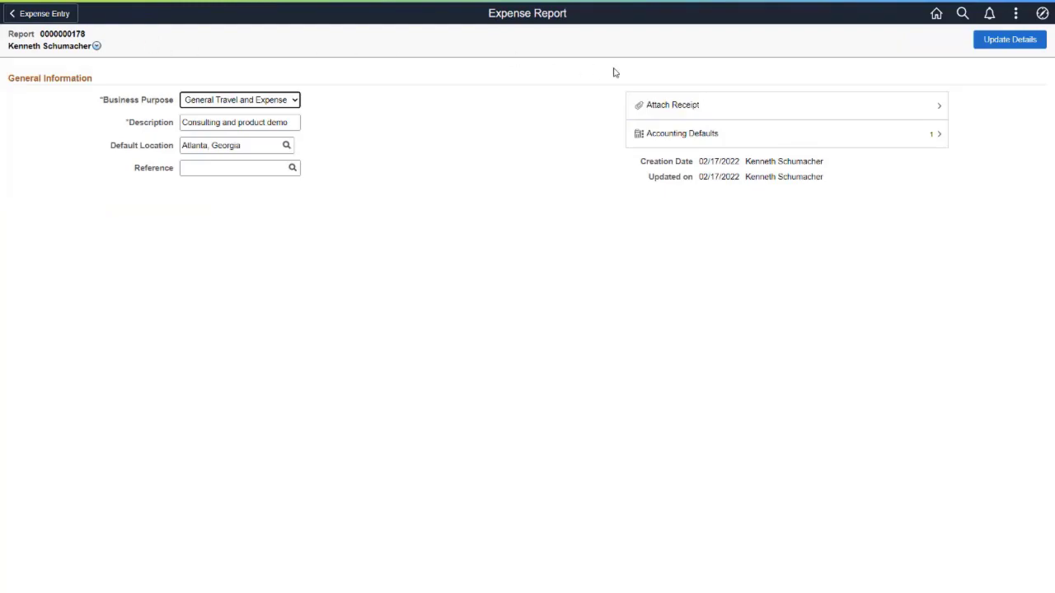
left_click(737, 105)
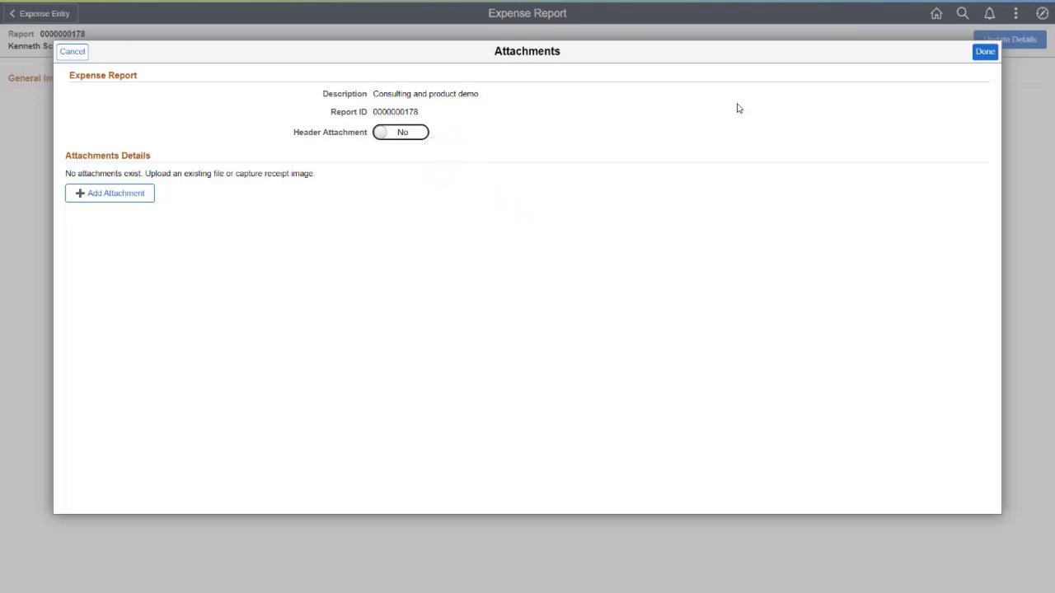
left_click(412, 134)
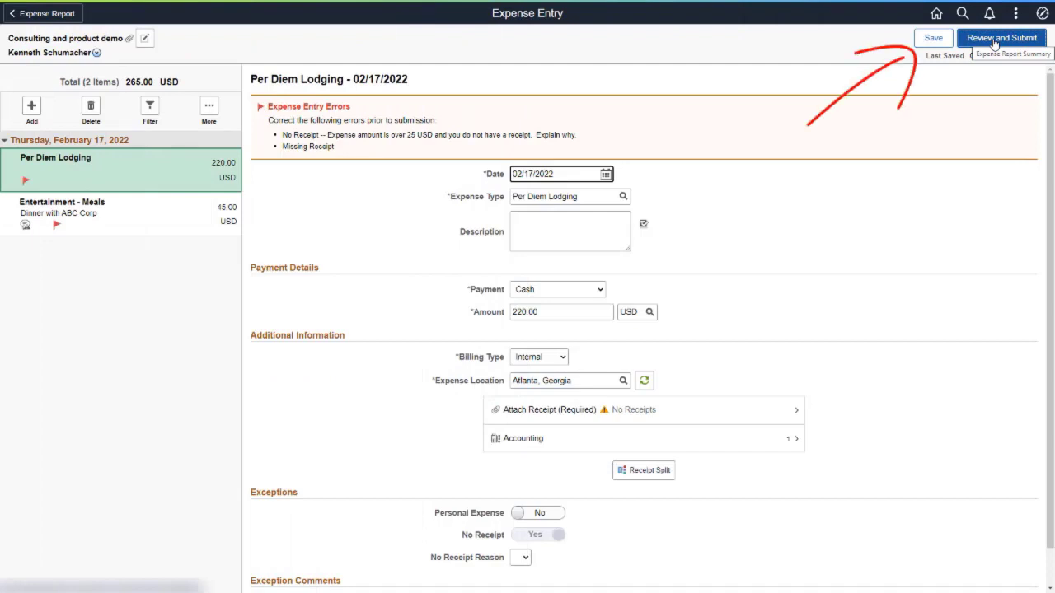
Save the Consulting and product demo expense report to clear its entry errors.
left_click(937, 44)
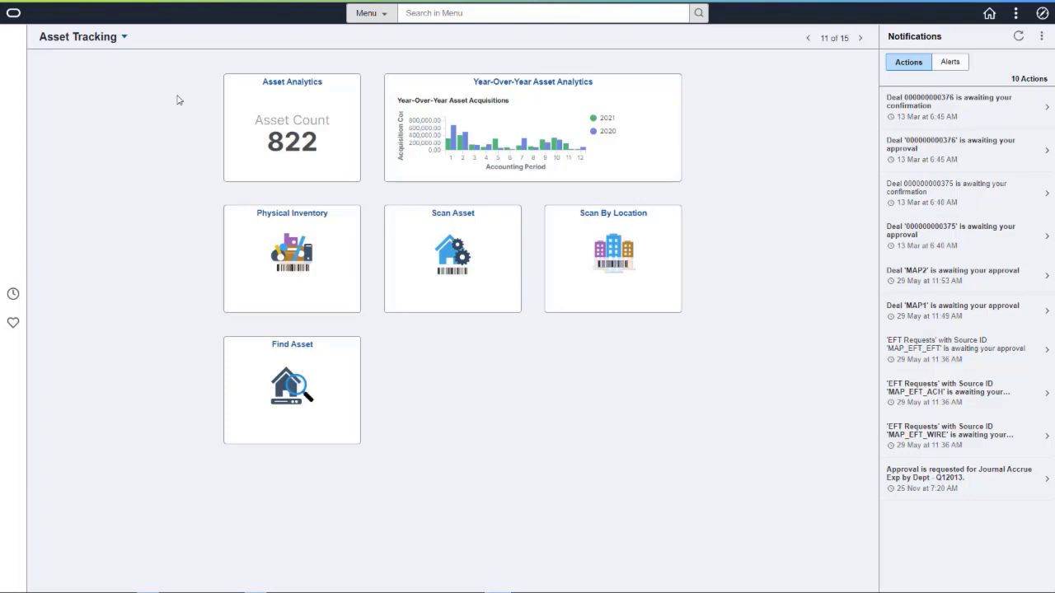
Open the Asset Analytics dashboard for US001, CORP, fiscal 2021 period 12.
left_click(239, 107)
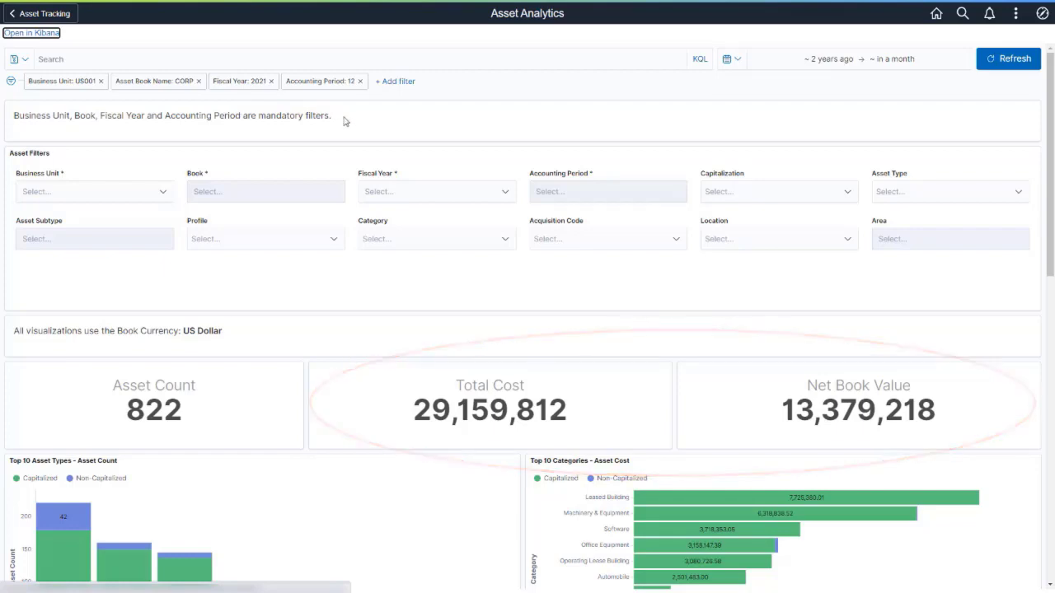
Scroll down the Asset Analytics dashboard to the Asset Details table of US001 assets.
left_click_drag(1051, 191, 1052, 510)
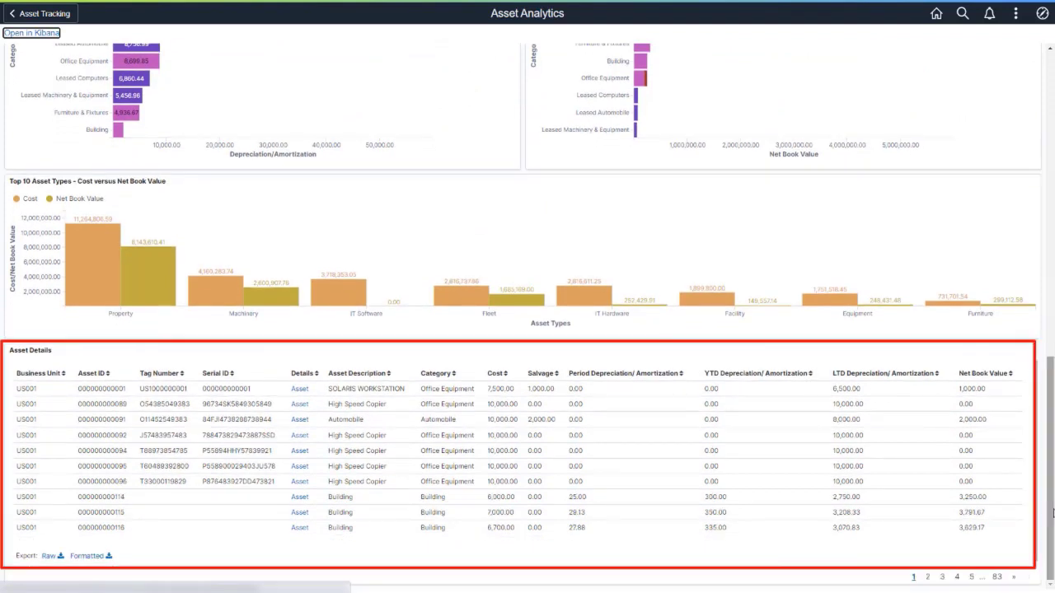